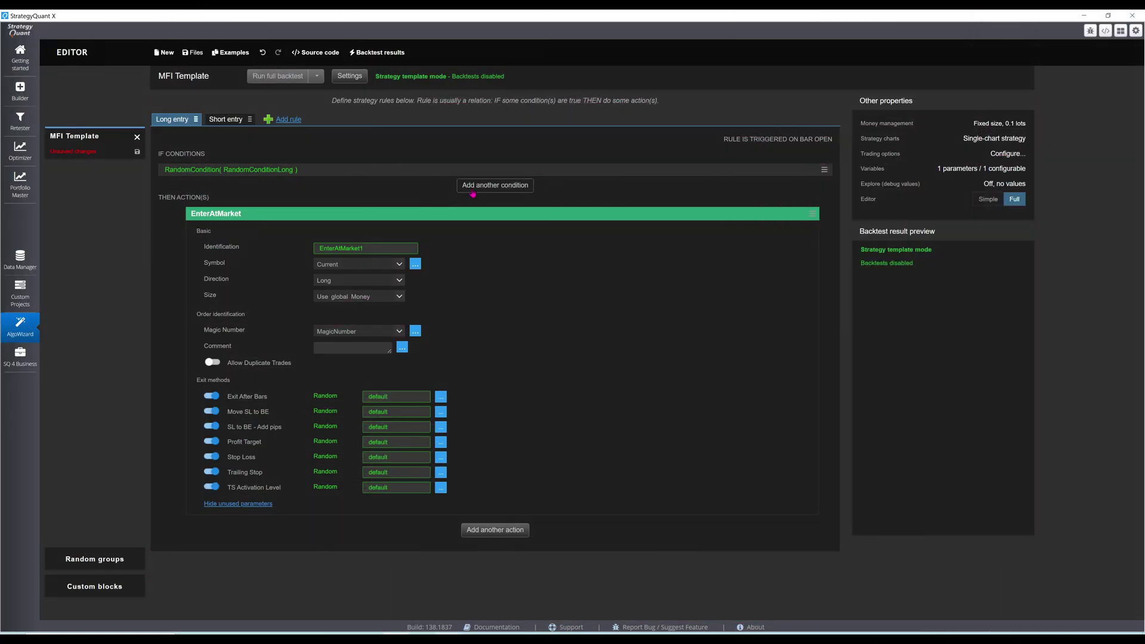
Step: Add Money Flow Index(14) crossing above level 20 to the long entry
left_click(474, 189)
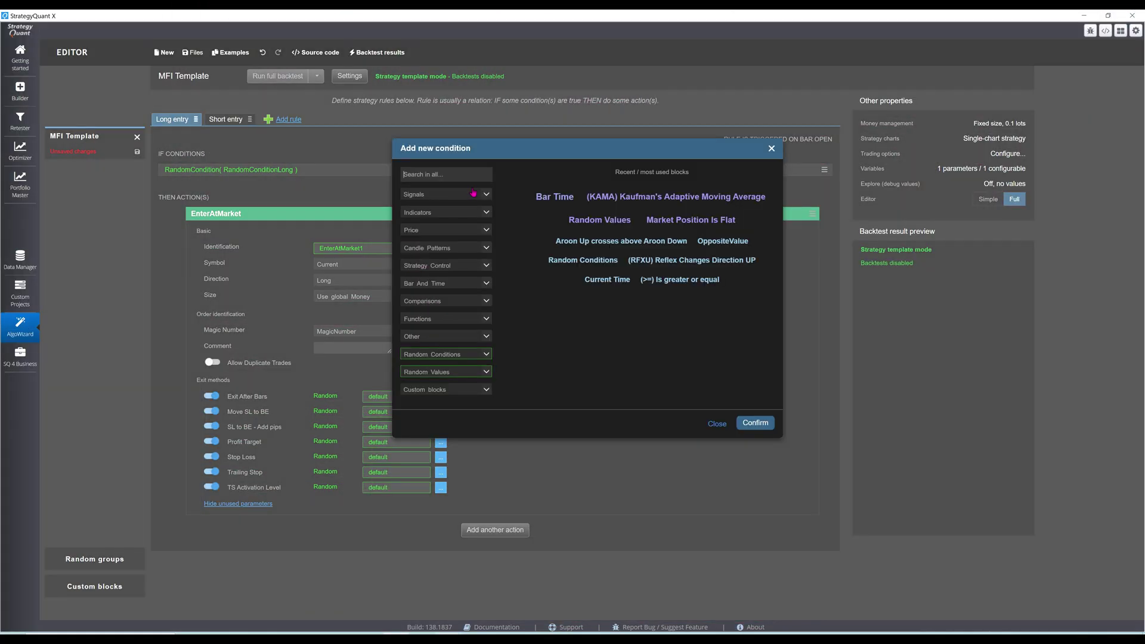
type("mfi")
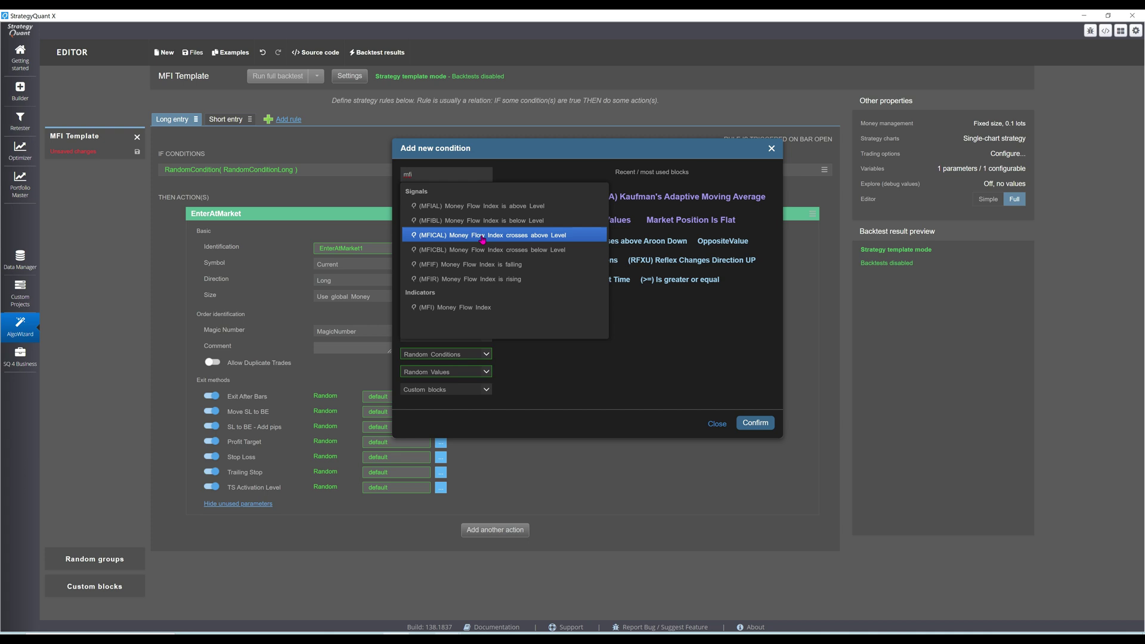
left_click(493, 235)
left_click(612, 301)
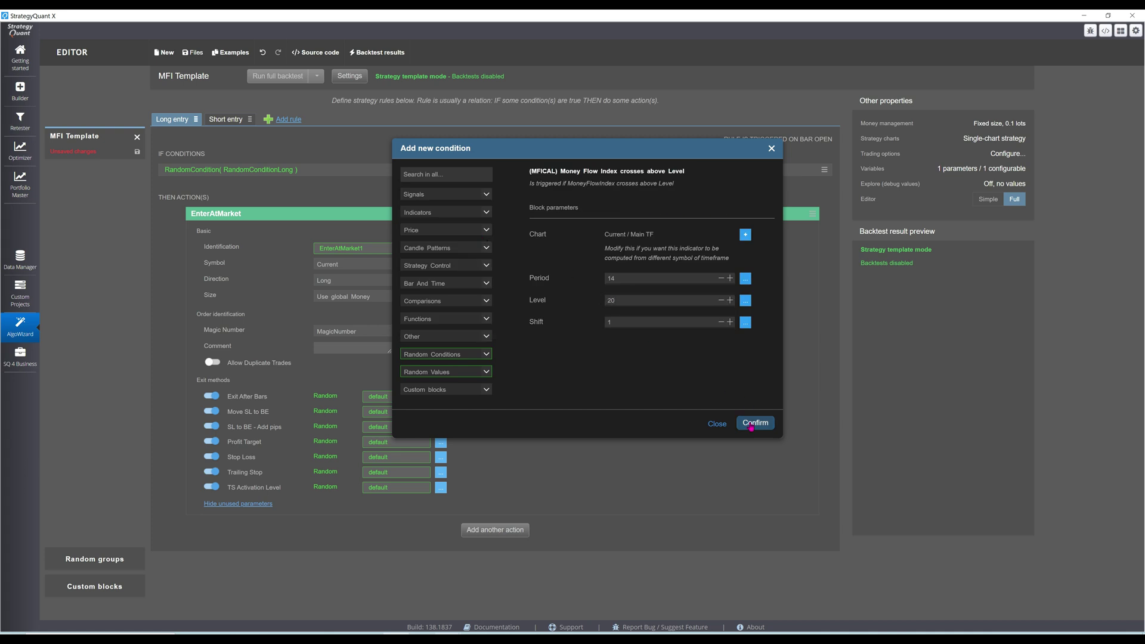
left_click(751, 424)
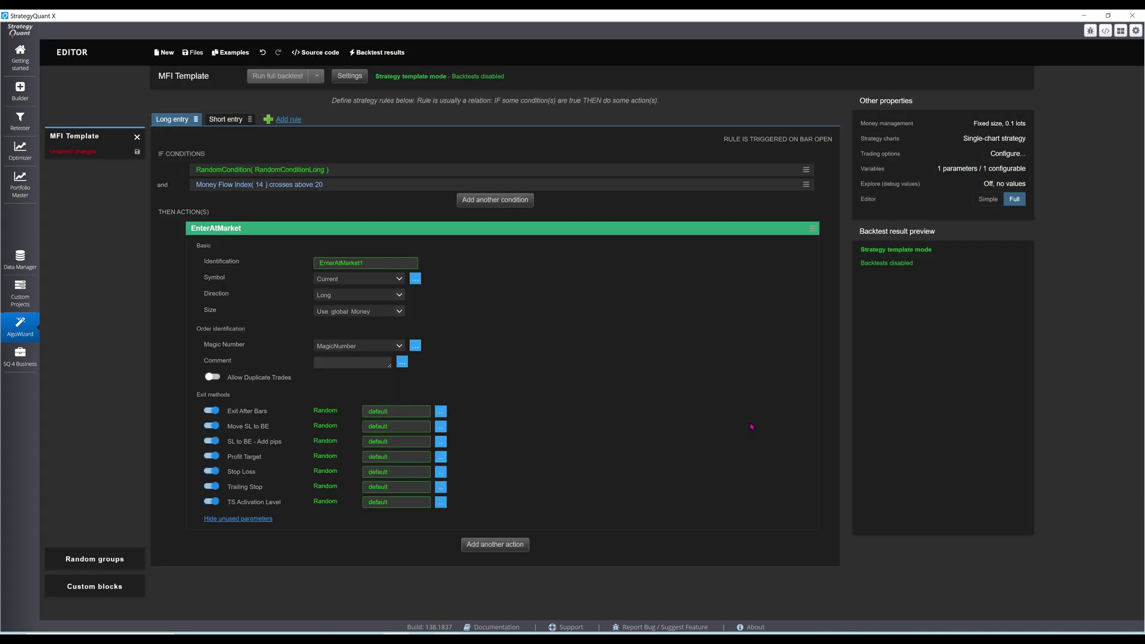
Step: Add Money Flow Index(14) crossing below level 80 to the short entry
left_click(235, 119)
left_click(463, 185)
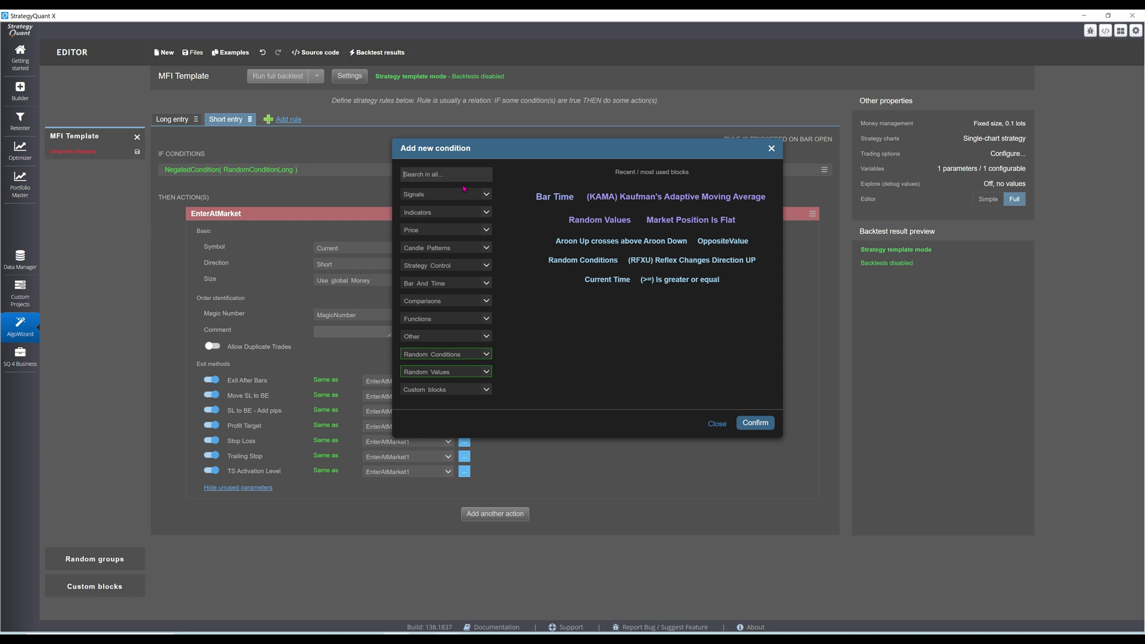
type("mfi")
left_click(502, 248)
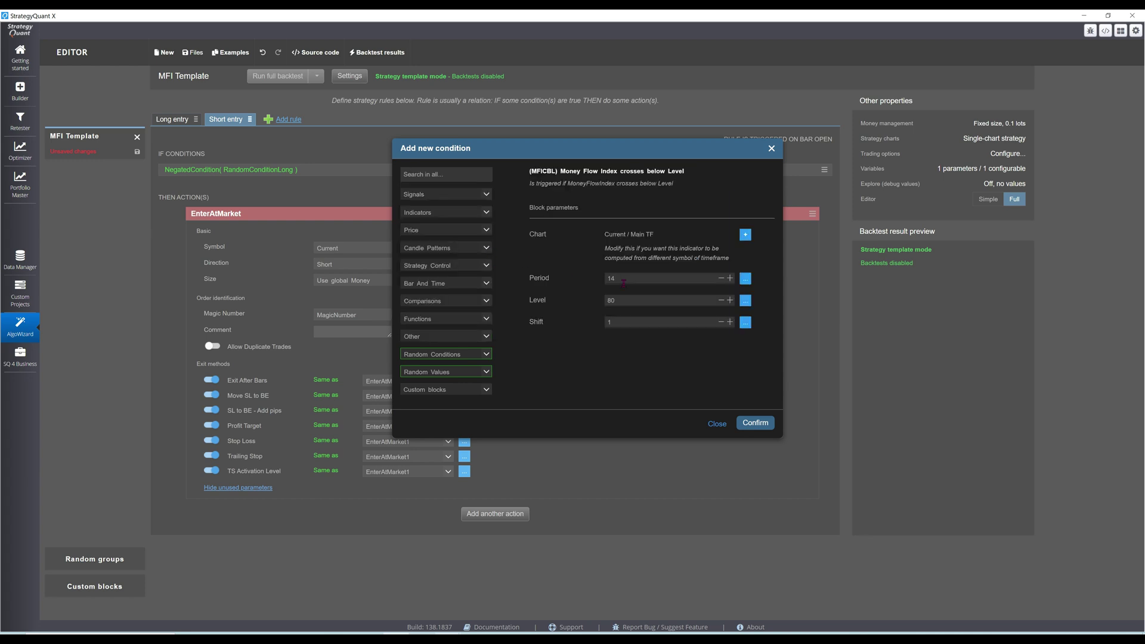
left_click(752, 423)
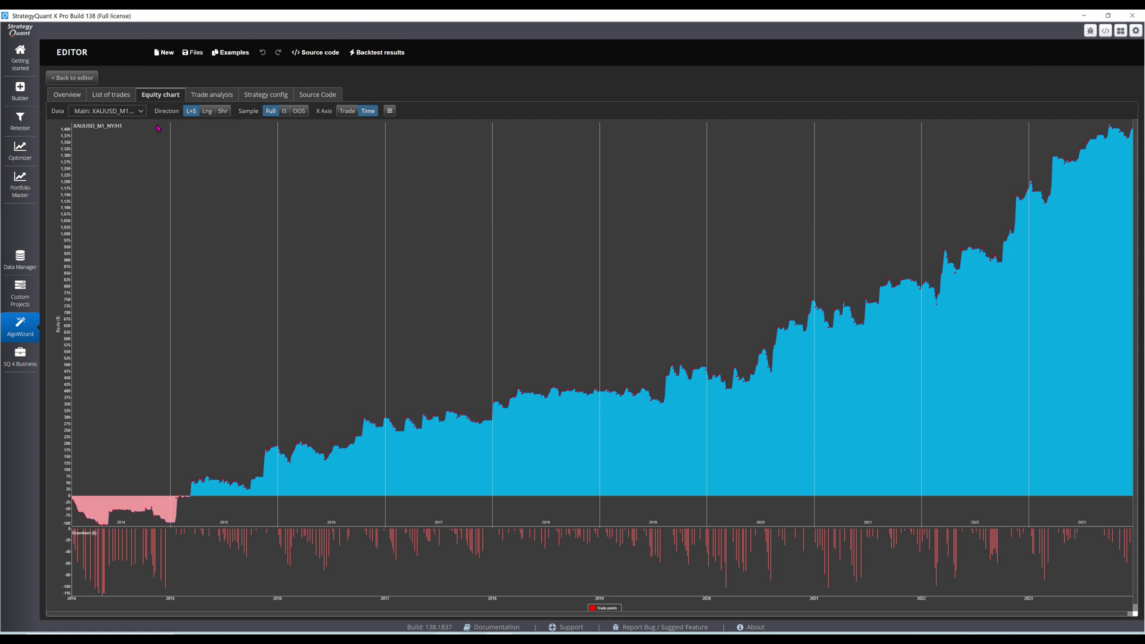
Step: Show Strategy 2.39.67's overview statistics: $1,411.9 profit over 393 trades, 40.71% win rate
left_click(80, 96)
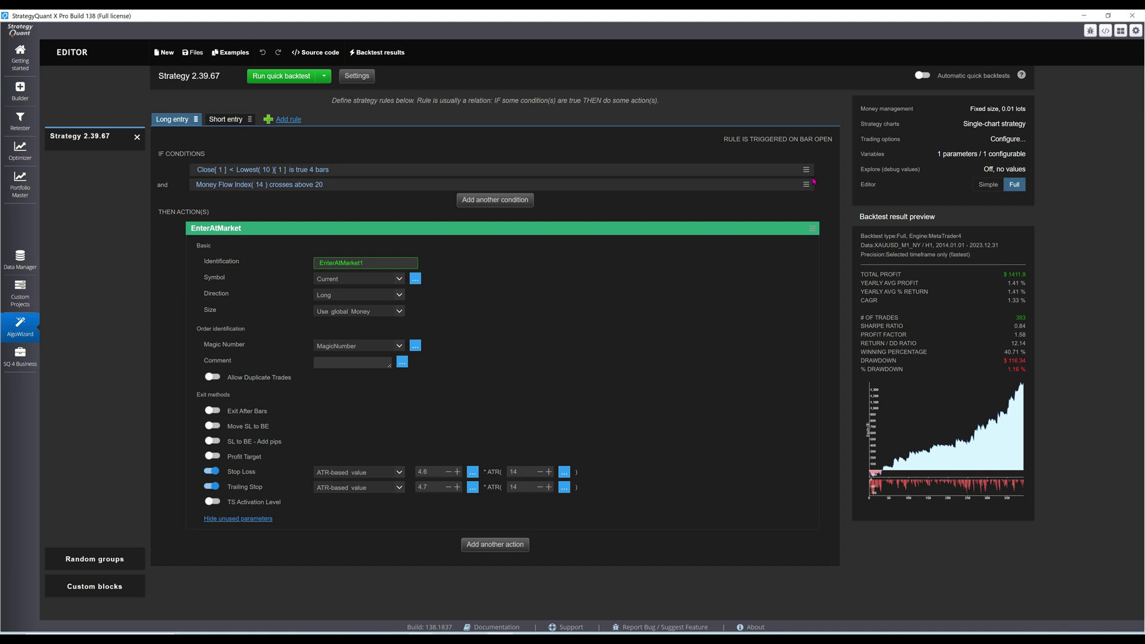
Step: Delete the short entry's Close-above-Highest condition, then open the MFI Template Coincident
left_click(806, 169)
left_click(806, 170)
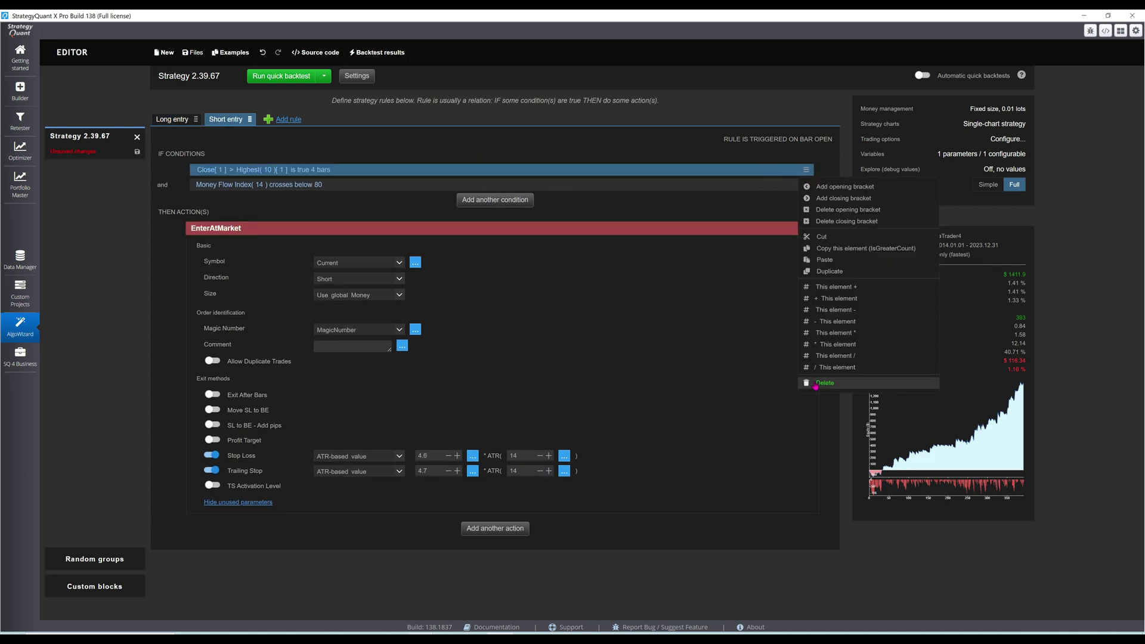
left_click(828, 383)
left_click(323, 75)
left_click(329, 101)
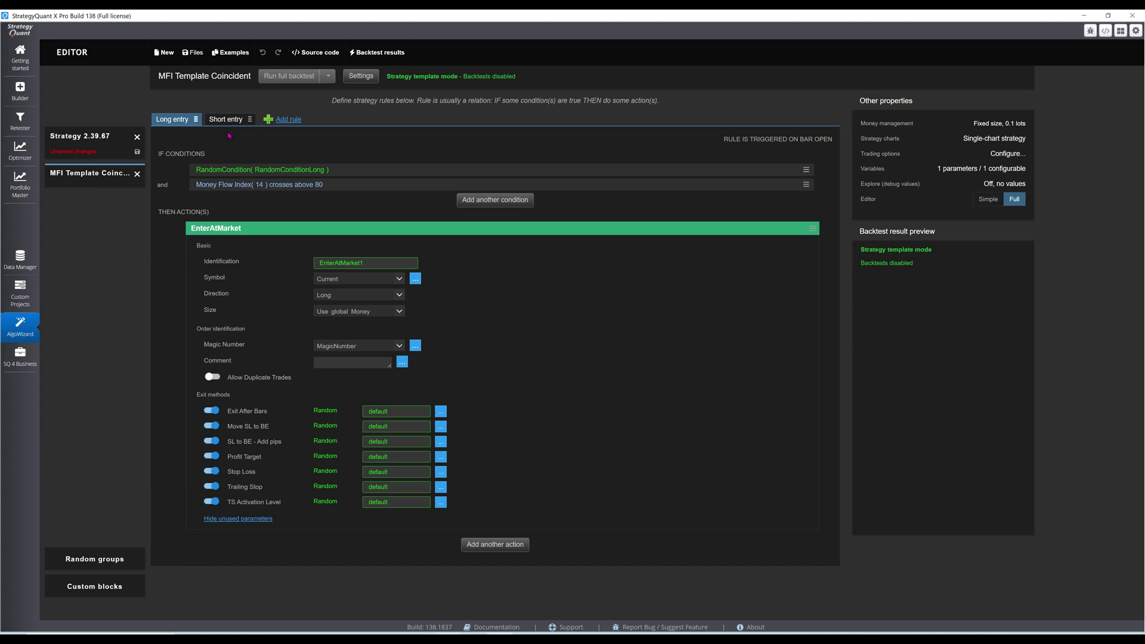
Step: Show the MFI Template Coincident's short entry, where MFI crosses below 20
left_click(228, 122)
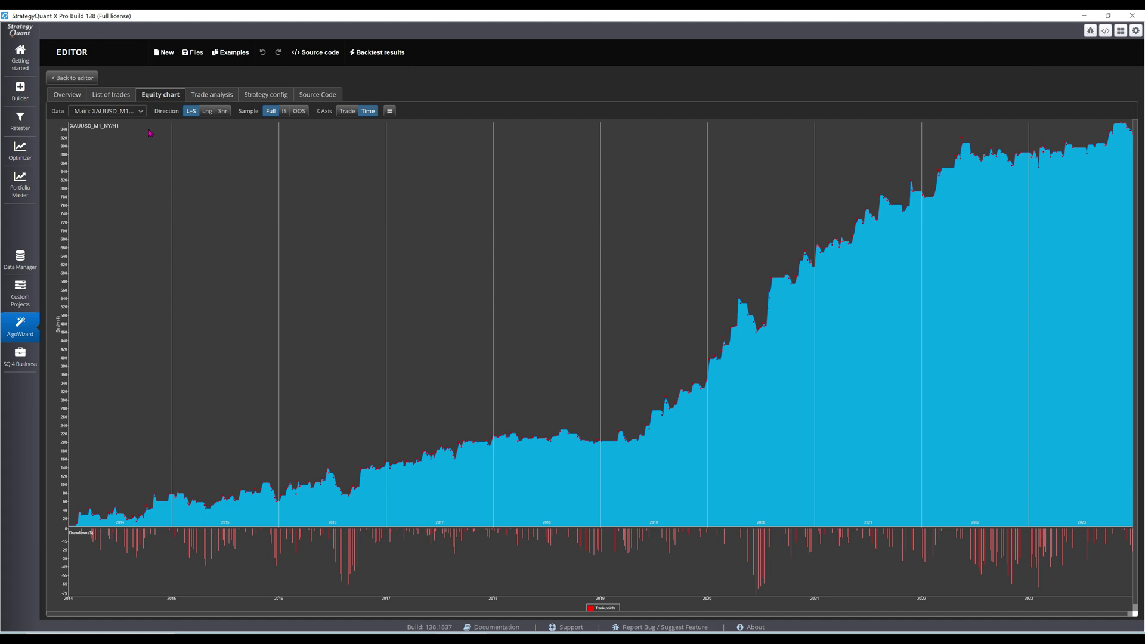
Step: Show Strategy 1.26.69's overview statistics: $922.5 profit over 375 trades
left_click(70, 95)
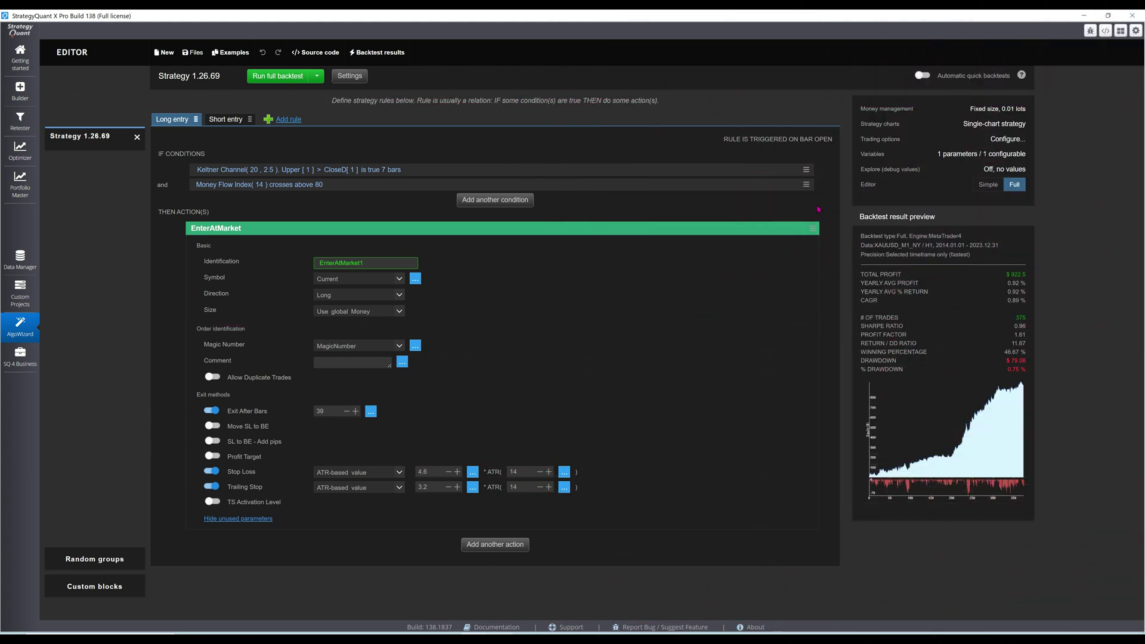
Step: Delete the Keltner Channel condition from the long and short entries, then run a full backtest
left_click(806, 185)
left_click(826, 385)
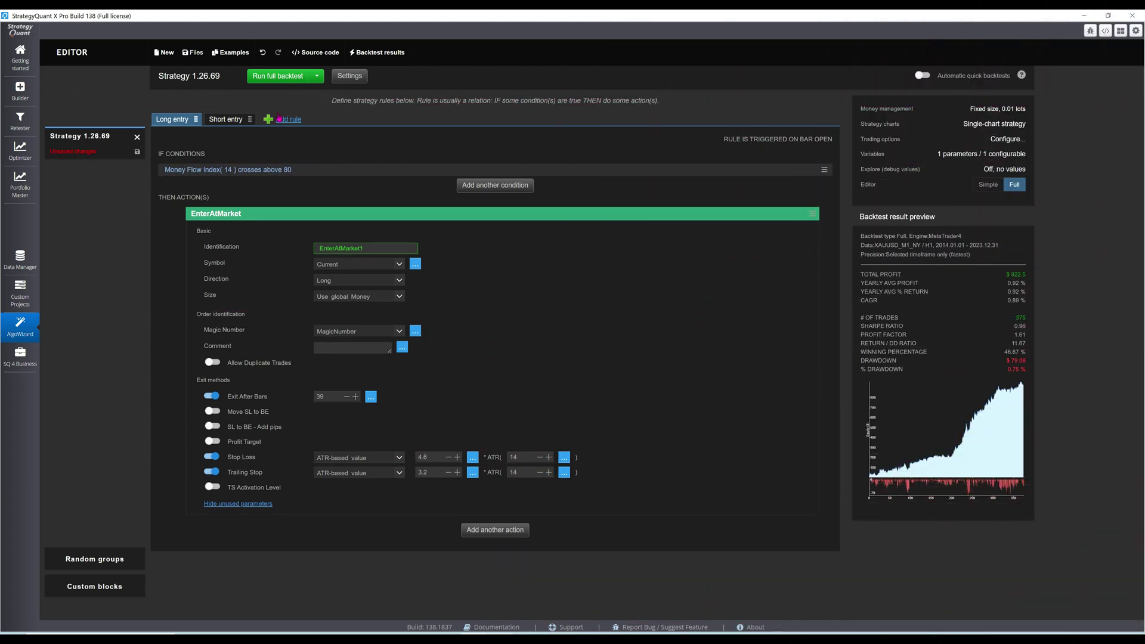
left_click(225, 119)
left_click(806, 169)
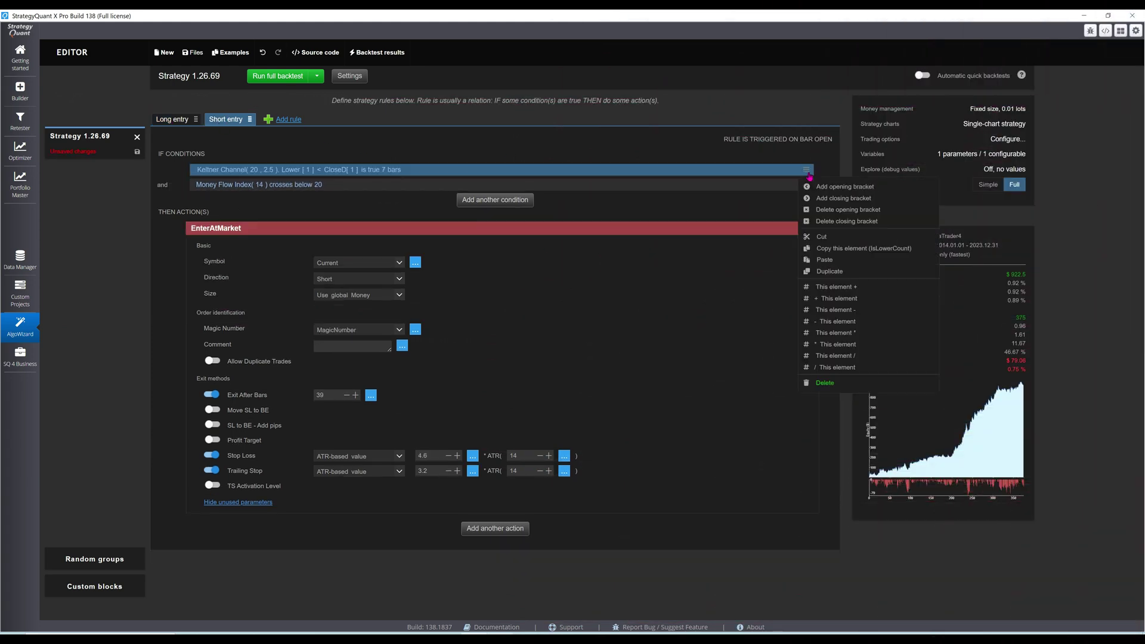
left_click(824, 383)
left_click(278, 76)
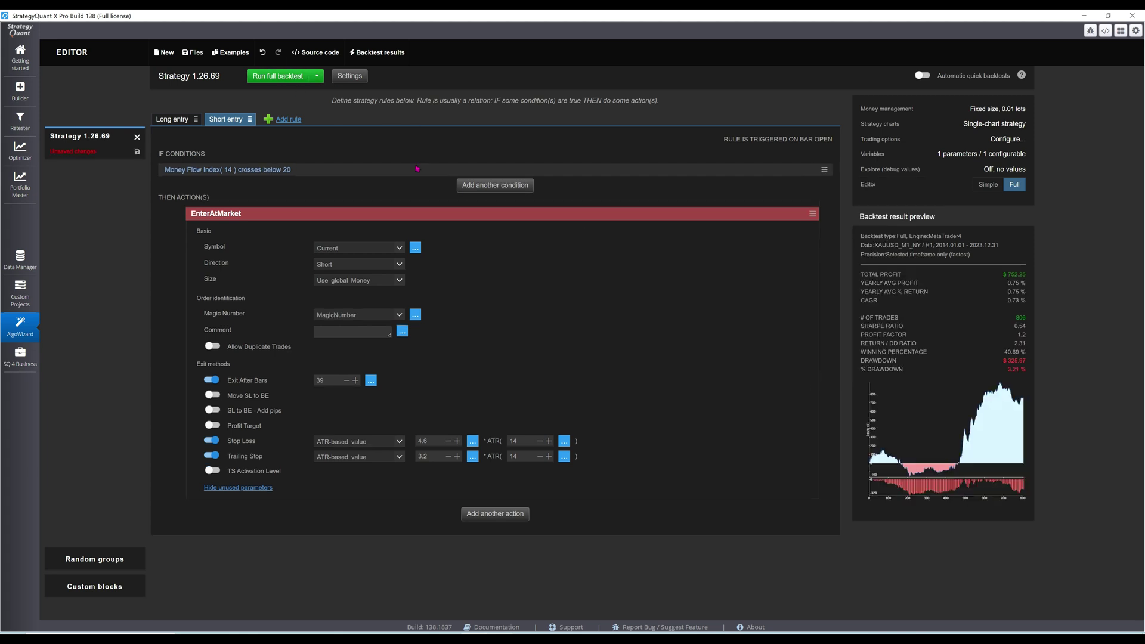
left_click(929, 428)
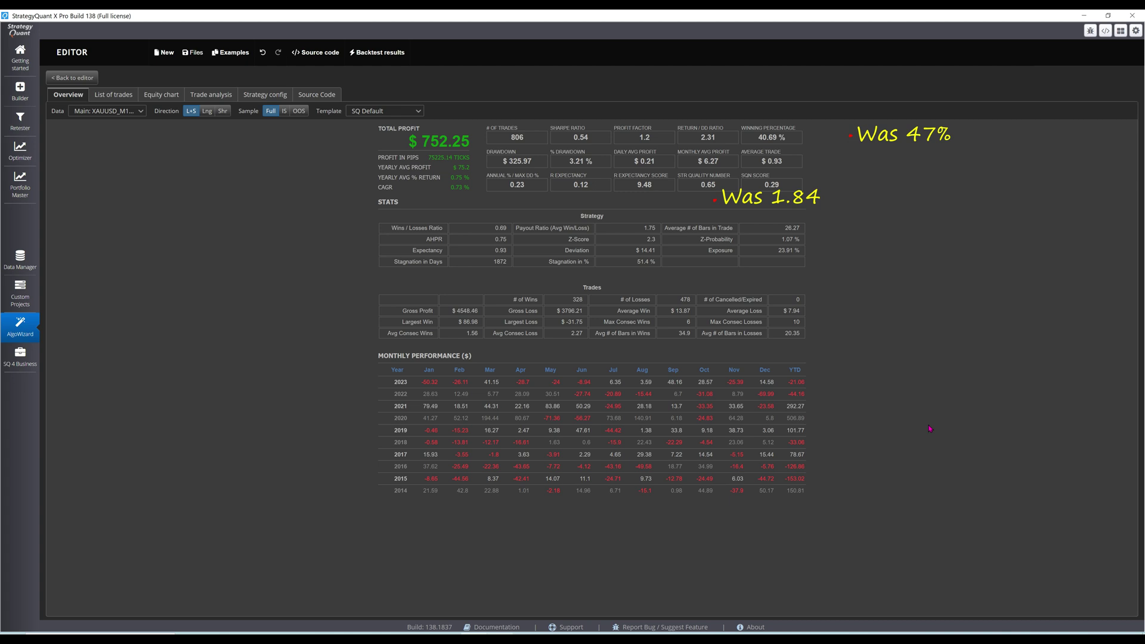